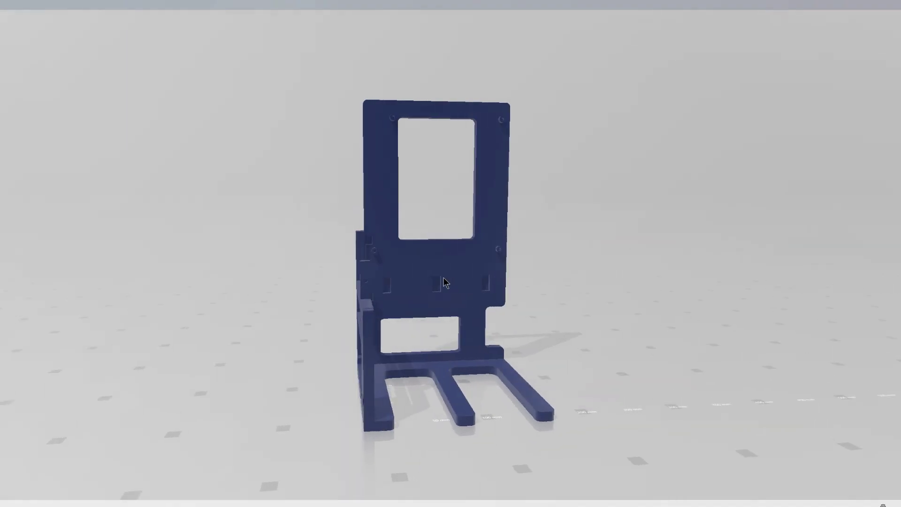
Step: Examine the open-frame stand from both sides, including its tall back plate, forked base and side bracket
left_click_drag(444, 278, 174, 272)
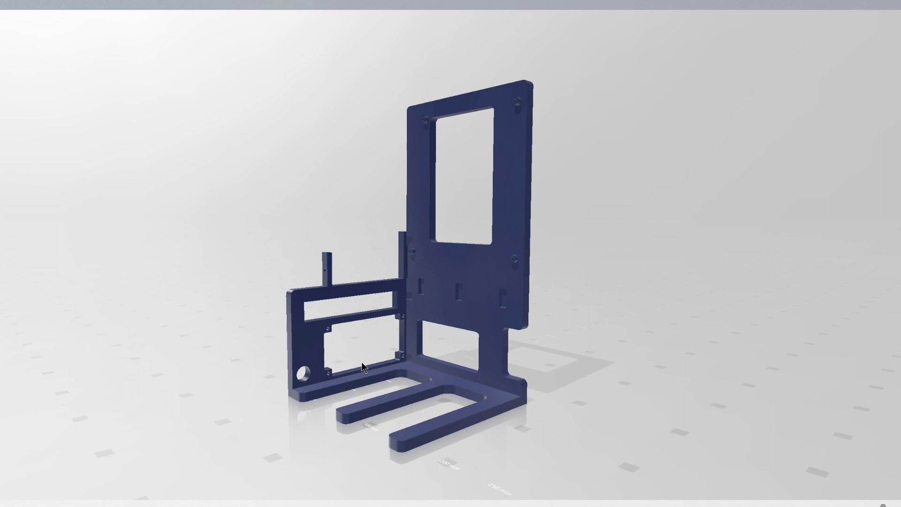
left_click_drag(361, 361, 666, 374)
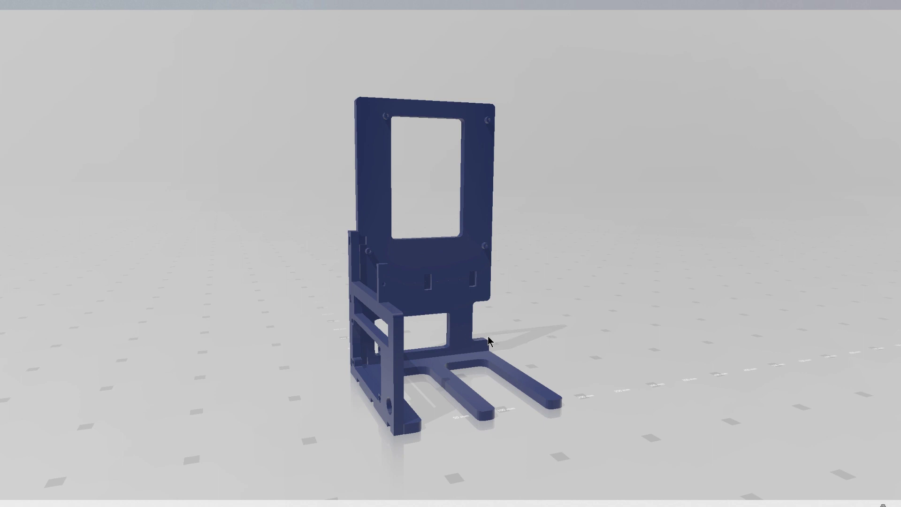
left_click_drag(498, 331, 196, 324)
scroll(431, 408, "up", 2)
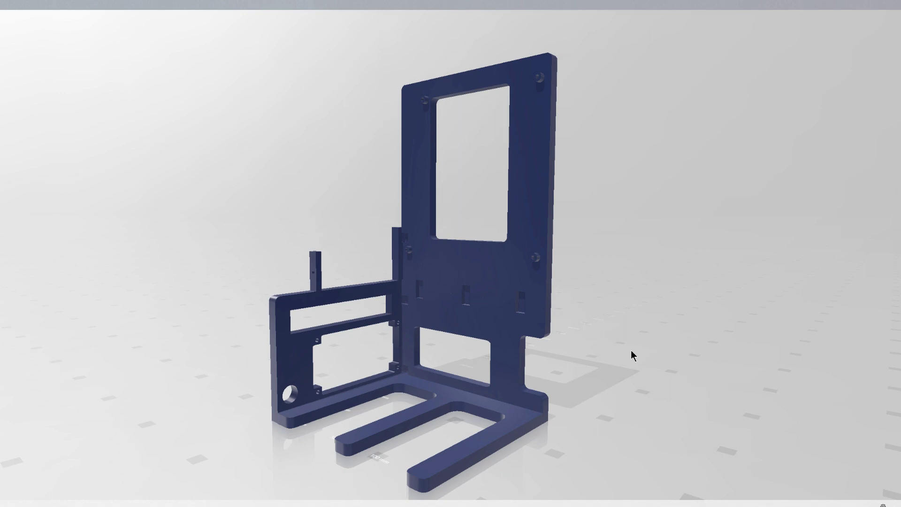
middle_click_drag(378, 367, 427, 365, "shift")
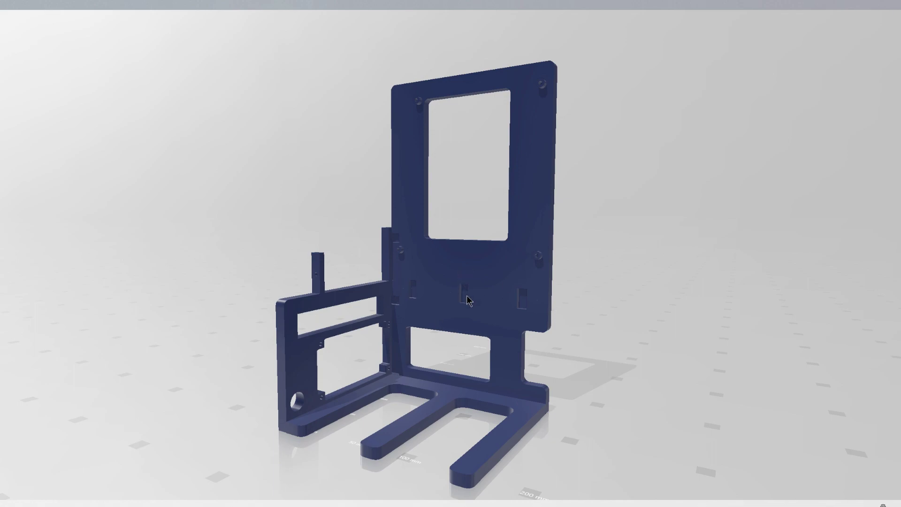
scroll(539, 314, "down", 3)
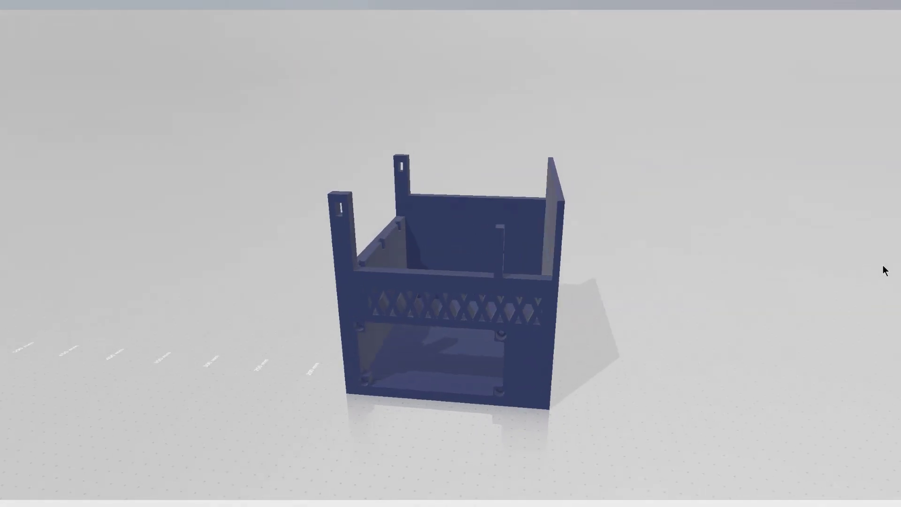
Step: Inspect the box-shaped case from above, low front and side angles, covering the lattice vents, corner mounts, upright posts and large cutout
left_click_drag(883, 265, 844, 267)
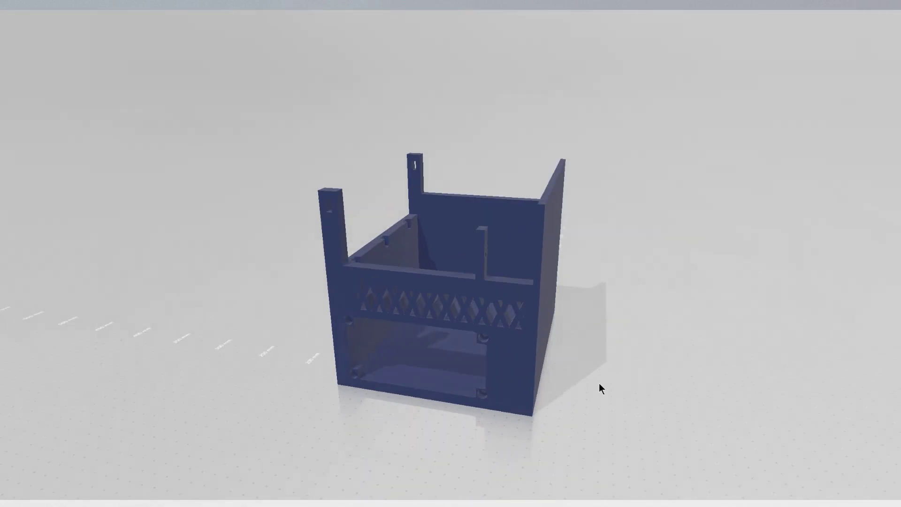
left_click_drag(663, 303, 727, 305)
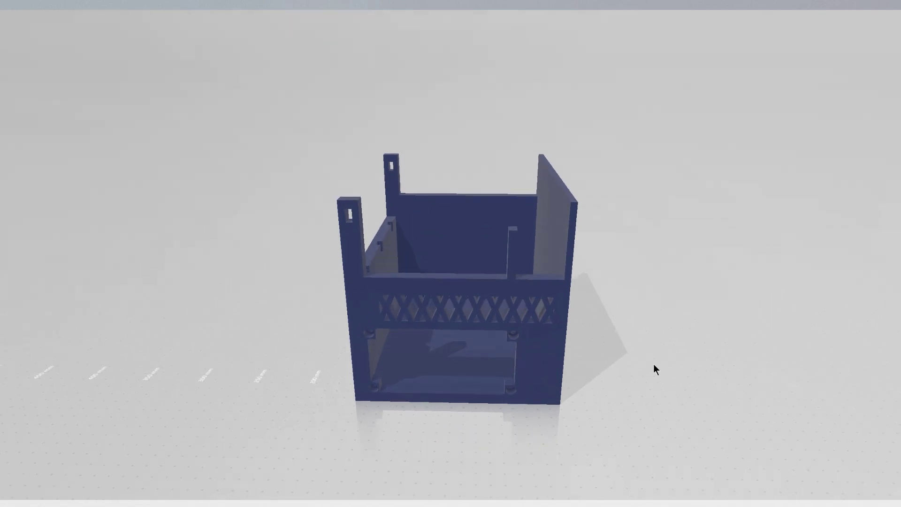
scroll(694, 364, "down", 1)
scroll(688, 364, "up", 5)
left_click_drag(681, 365, 477, 114)
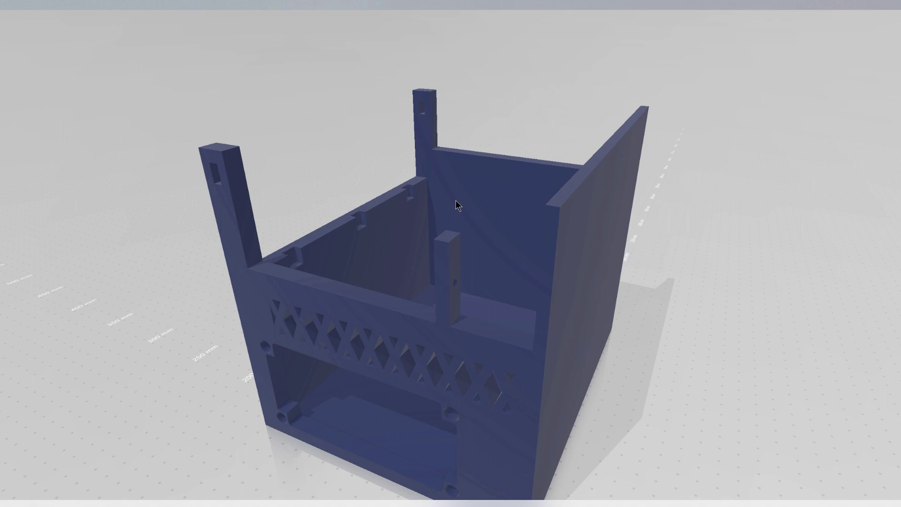
left_click_drag(438, 396, 455, 351)
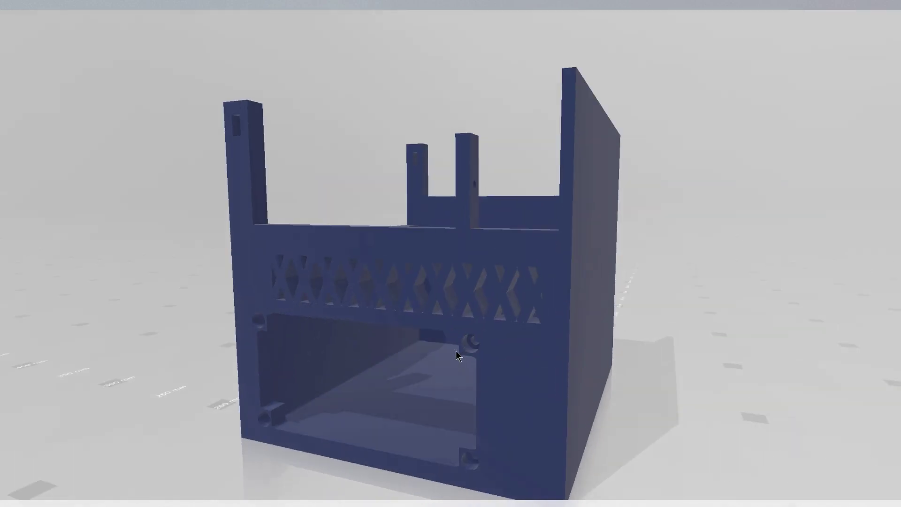
left_click_drag(328, 273, 499, 310)
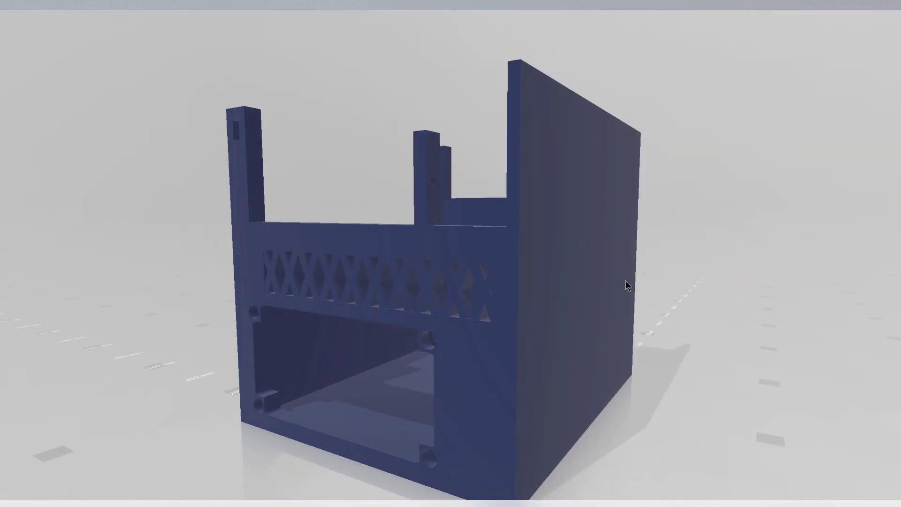
scroll(702, 296, "down", 5)
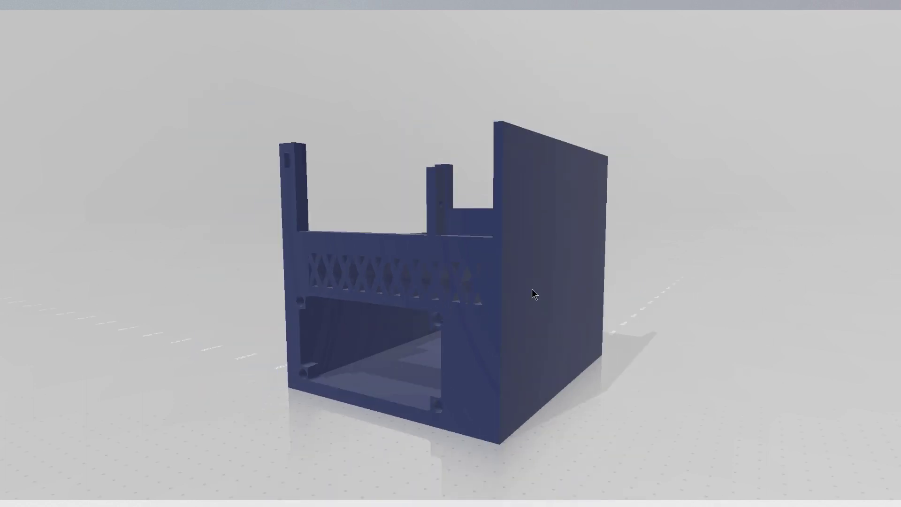
left_click_drag(533, 264, 519, 284)
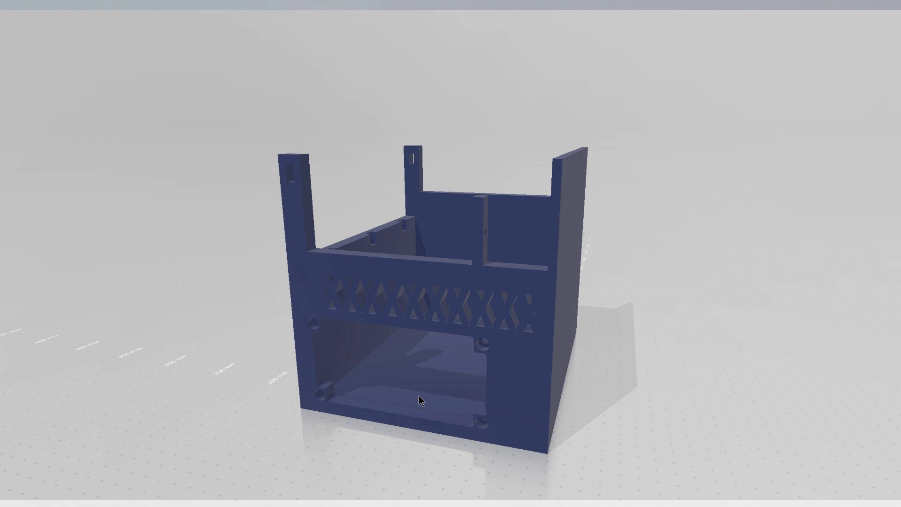
left_click_drag(386, 452, 274, 268)
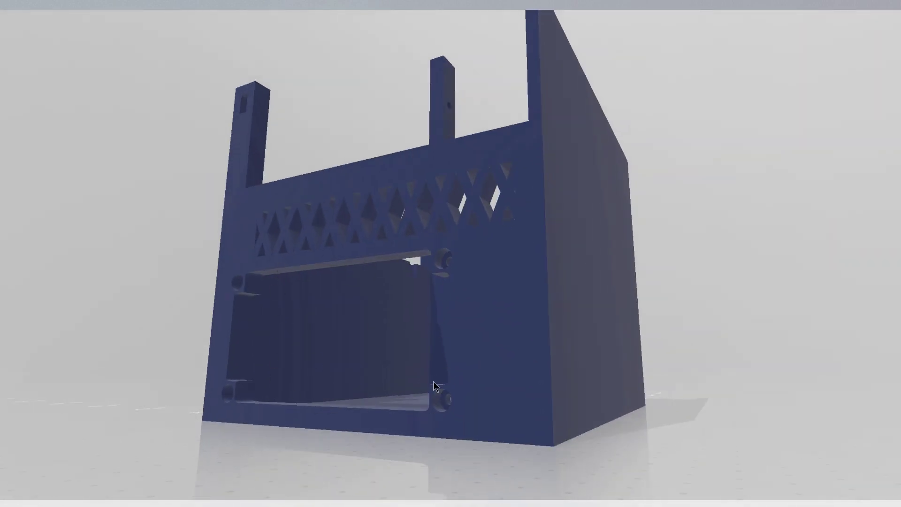
left_click_drag(309, 358, 573, 324)
scroll(426, 339, "up", 3)
scroll(426, 334, "down", 4)
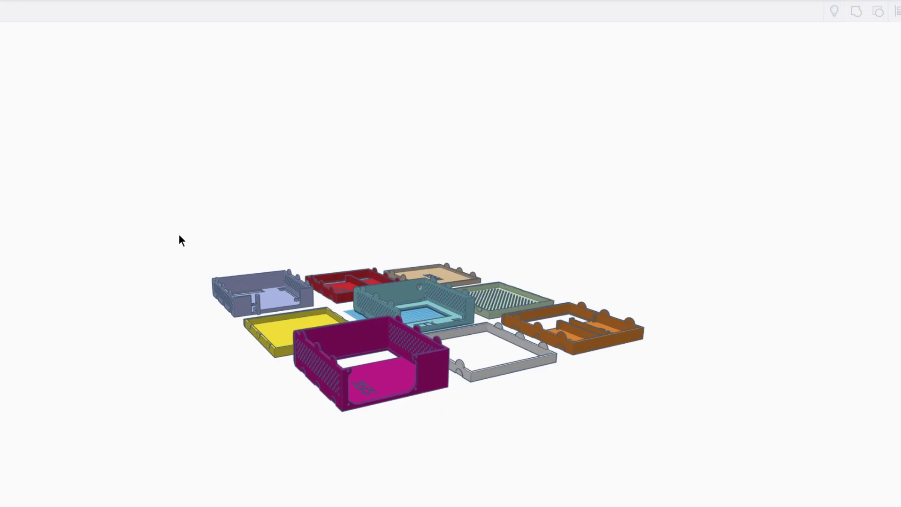
scroll(179, 235, "up", 5)
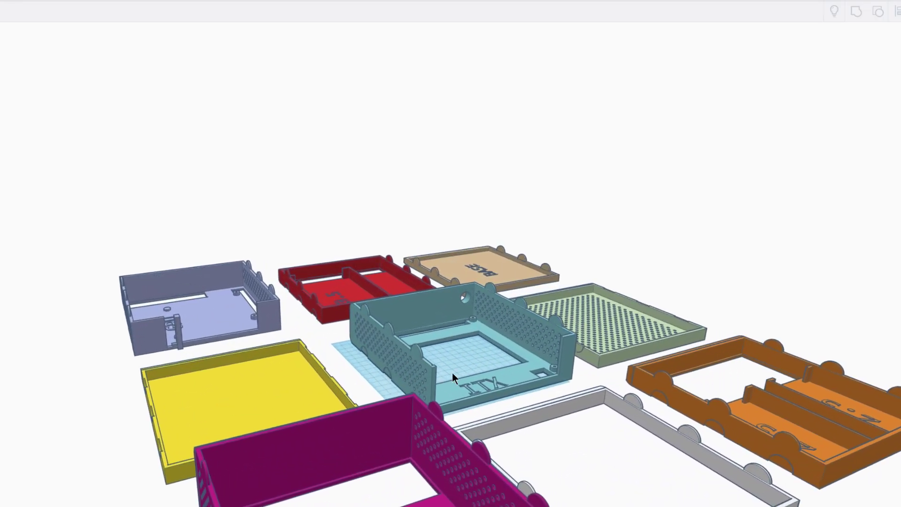
Step: Examine the teal ITX module among the stackable case parts, viewing its standoffs, perforated walls, connecting tabs and round hole from front and back
right_click_drag(451, 372, 404, 306)
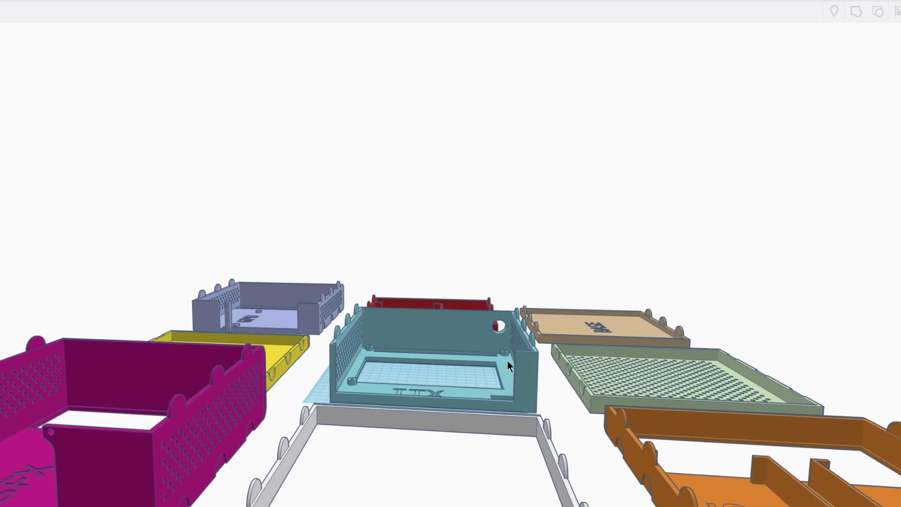
mouse_move(477, 376)
right_mouse_down()
mouse_move(474, 363)
mouse_move(485, 378)
right_mouse_up()
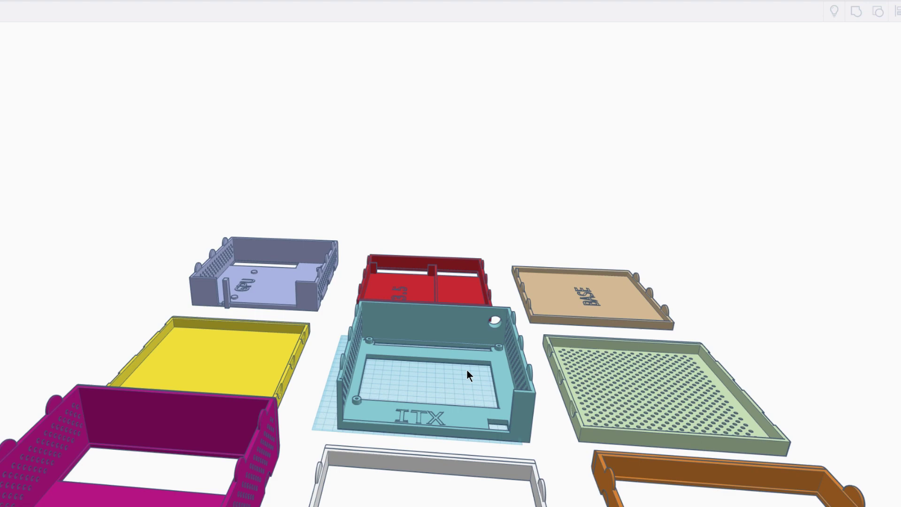
right_click_drag(472, 383, 258, 315)
scroll(266, 331, "up", 5)
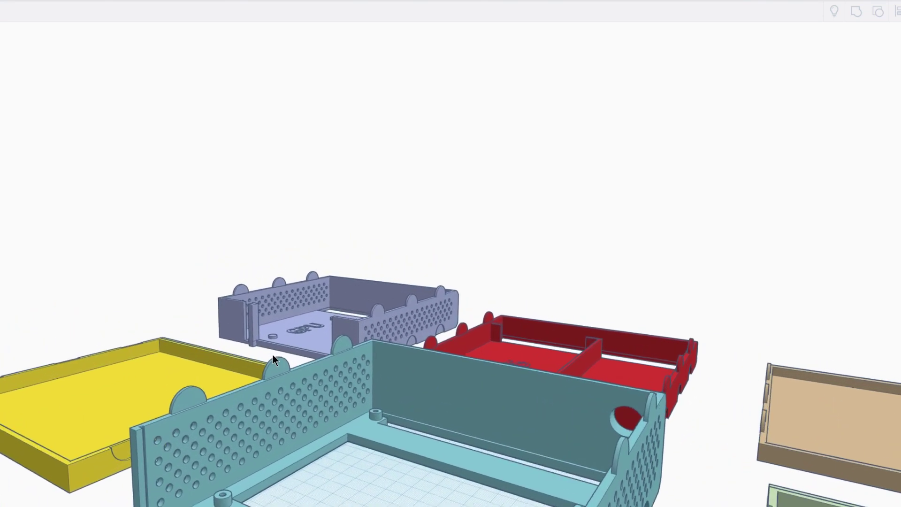
right_click_drag(409, 412, 459, 416)
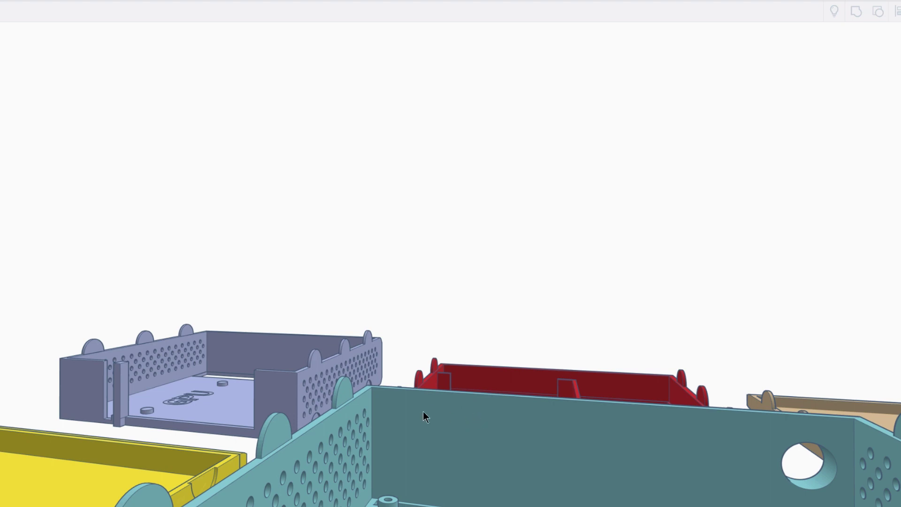
scroll(352, 414, "down", 5)
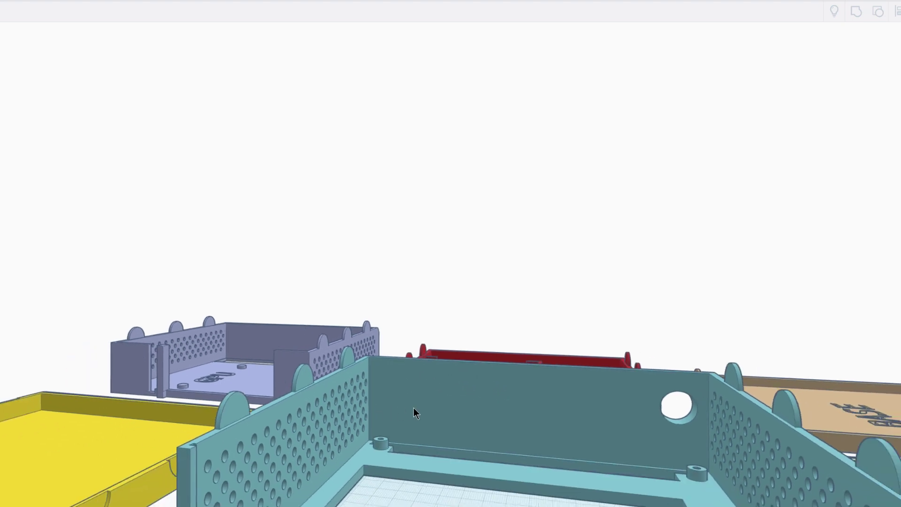
right_click_drag(437, 367, 467, 443)
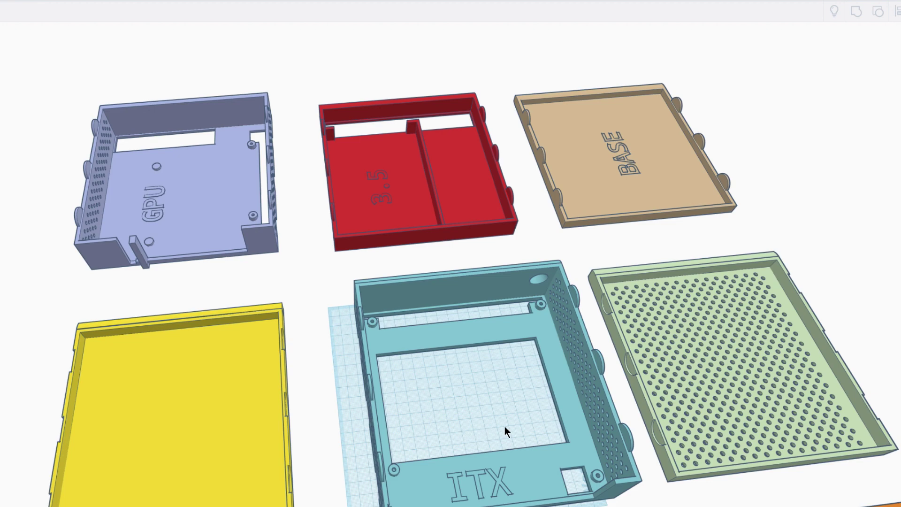
right_click_drag(505, 426, 449, 403)
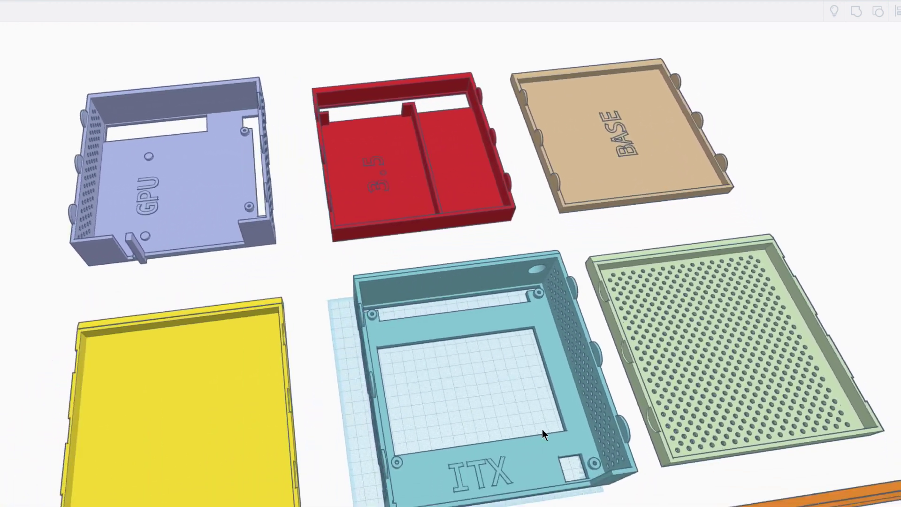
right_click_drag(542, 428, 565, 435)
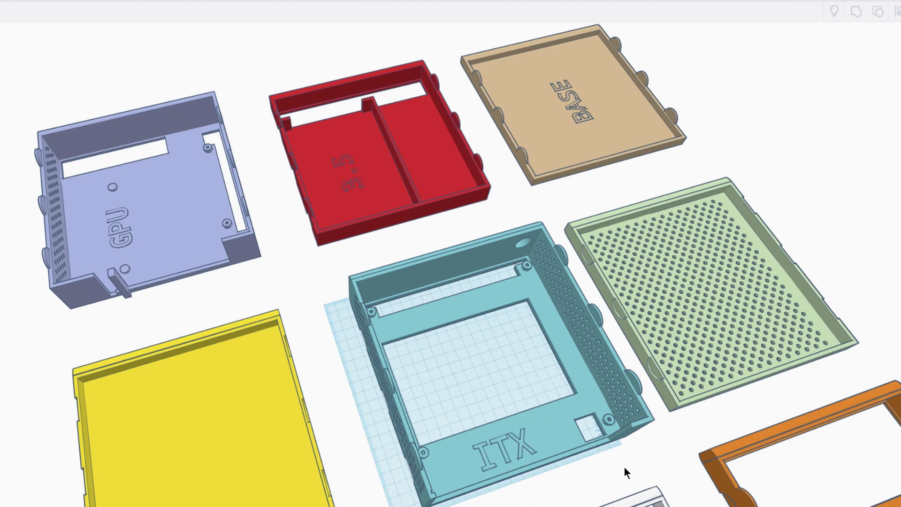
right_click_drag(602, 417, 259, 445)
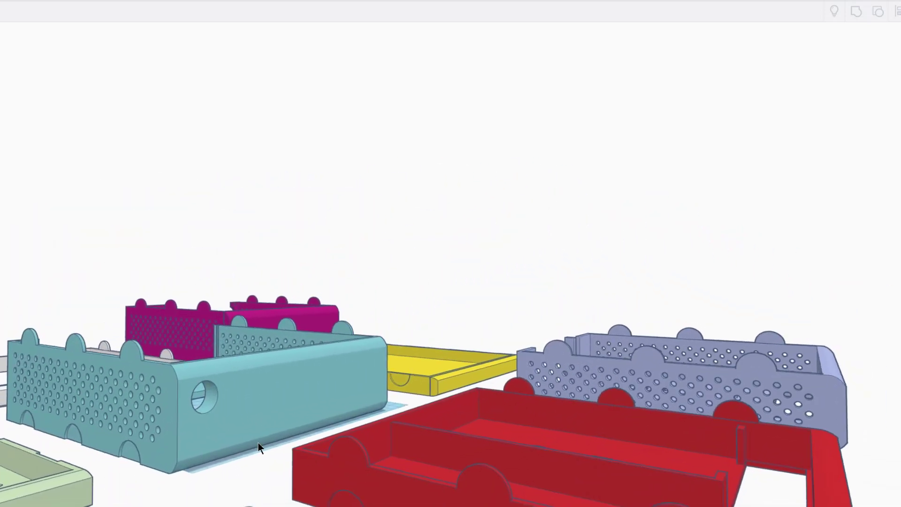
right_click_drag(269, 404, 274, 438)
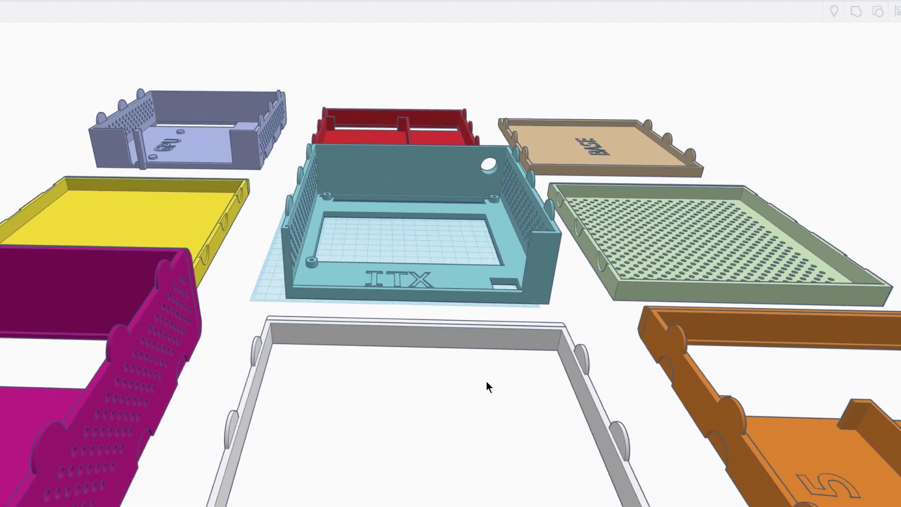
Step: Review the full set of case modules and examine the GPU tray's mounting posts, cutouts and walls beside the red 3.5 tray
scroll(486, 381, "down", 4)
left_click(437, 370)
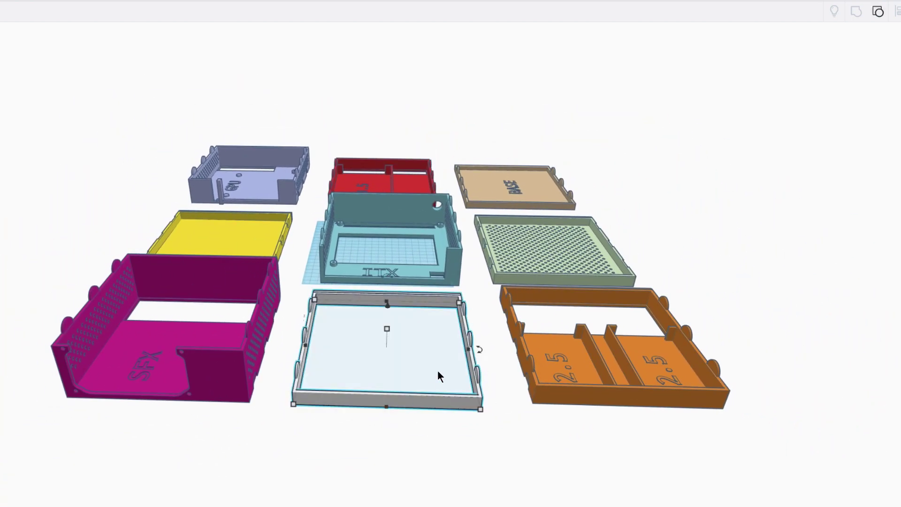
right_click_drag(523, 434, 251, 449)
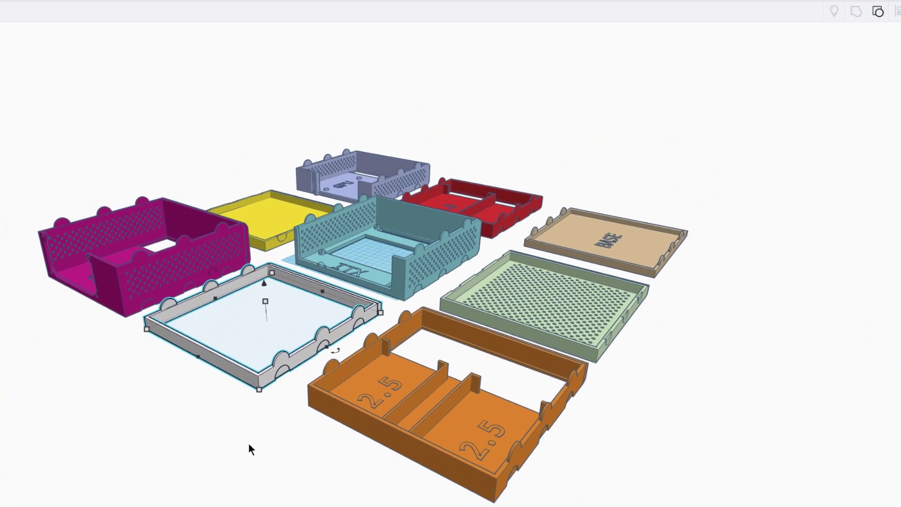
scroll(251, 449, "down", 2)
scroll(248, 449, "up", 5)
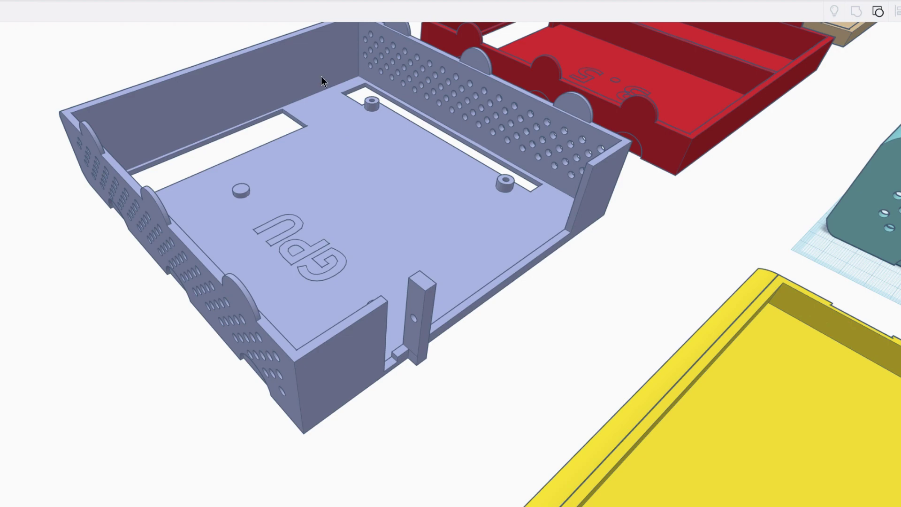
scroll(321, 76, "down", 5)
scroll(484, 254, "down", 2)
scroll(556, 289, "up", 2)
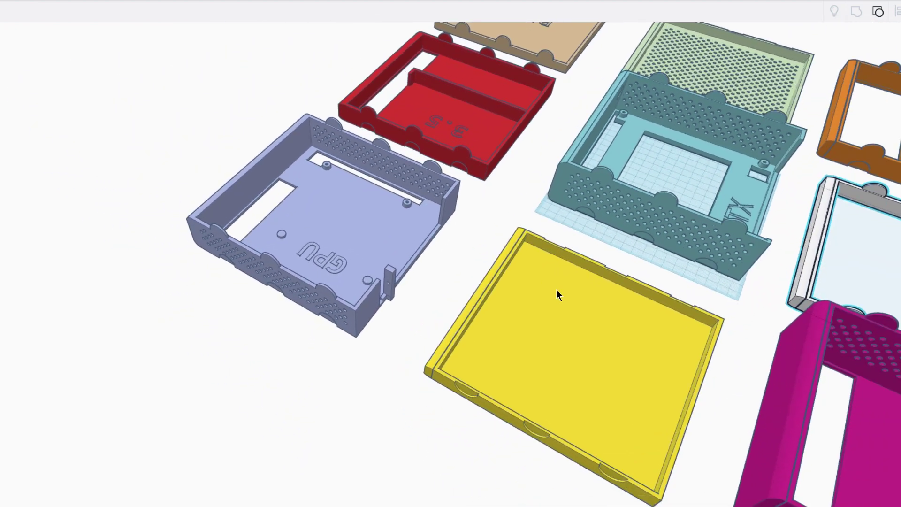
right_click_drag(556, 289, 499, 297)
scroll(513, 386, "up", 3)
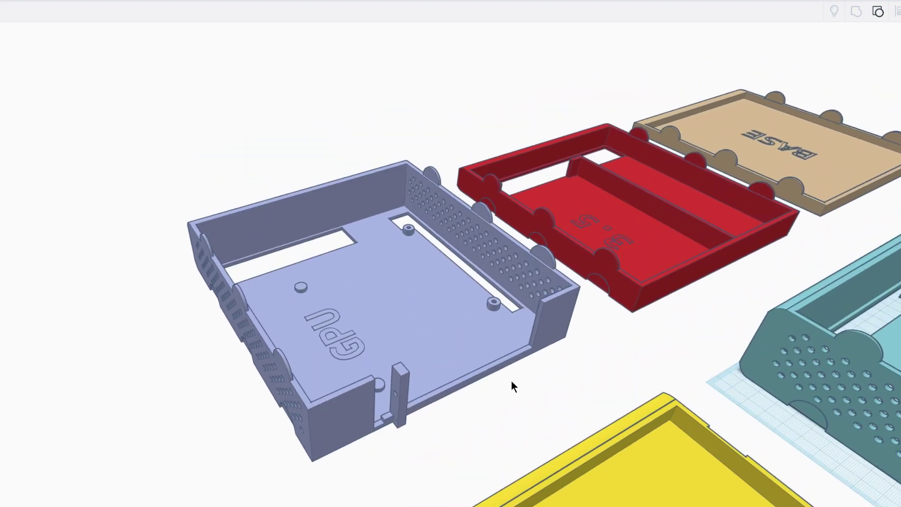
scroll(509, 382, "down", 2)
right_click_drag(509, 383, 505, 369)
middle_click_drag(531, 381, 297, 317)
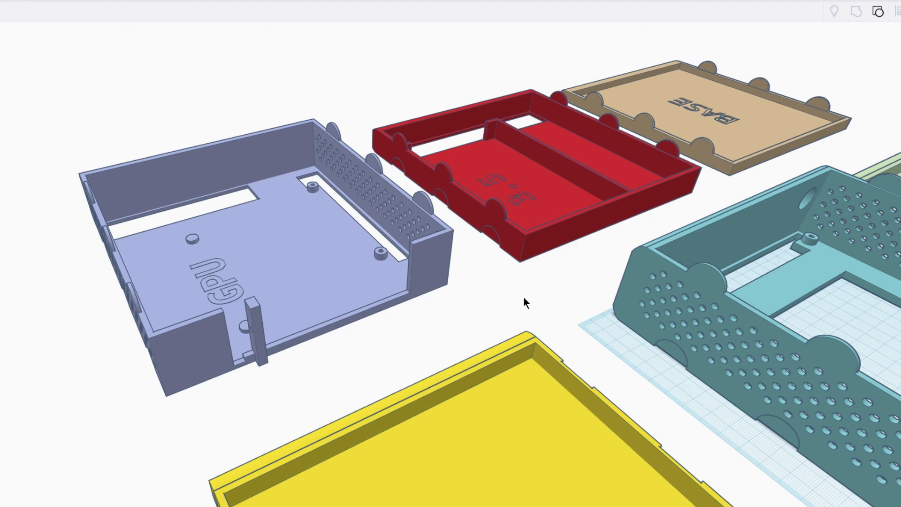
middle_click_drag(522, 300, 416, 340)
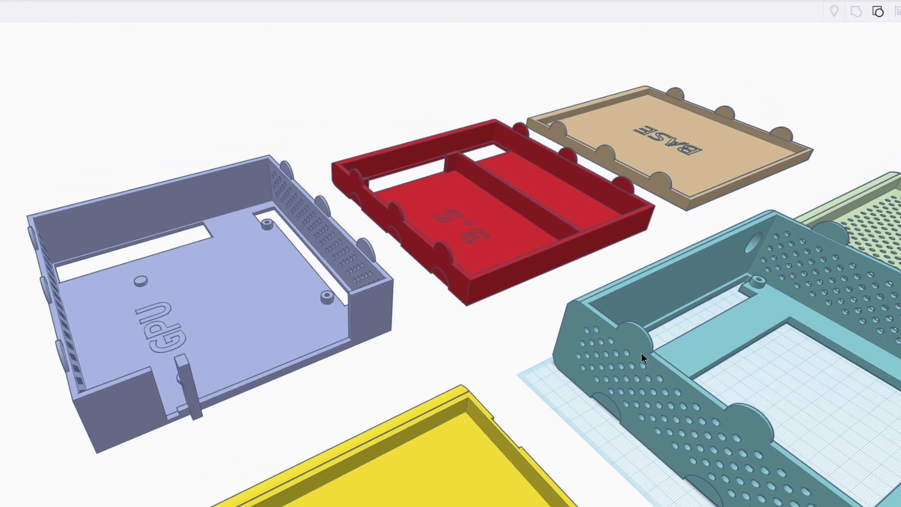
Step: Examine the green perforated panel and the ITX module's side tabs up close, and view the complete module layout
middle_click_drag(694, 358, 824, 313)
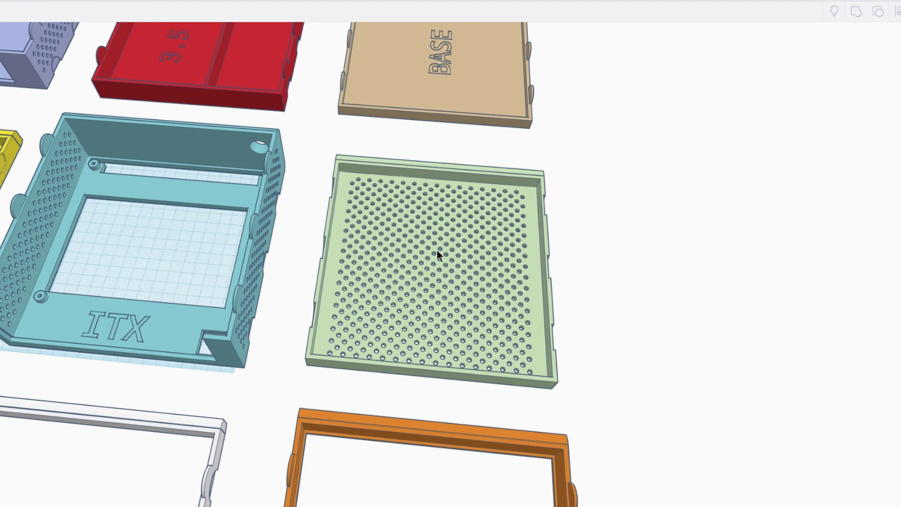
right_click_drag(621, 359, 220, 185)
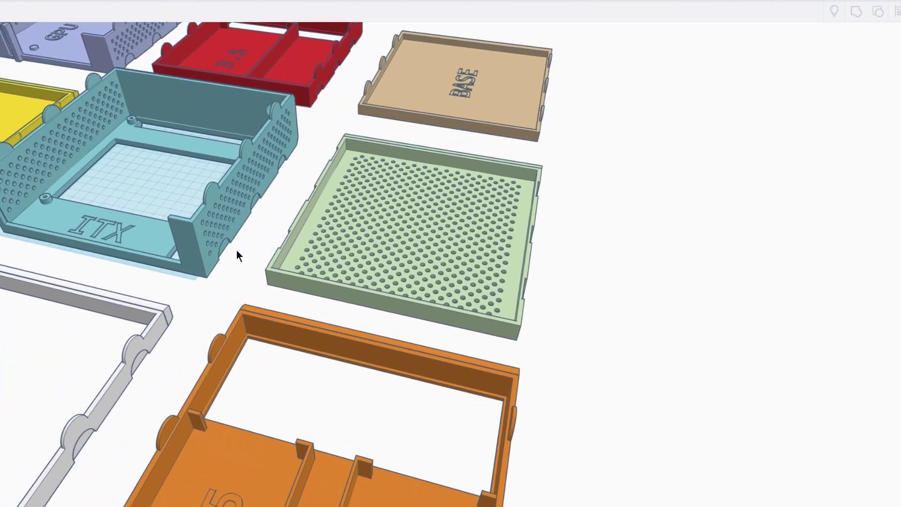
scroll(236, 251, "up", 3)
middle_click_drag(179, 187, 334, 293)
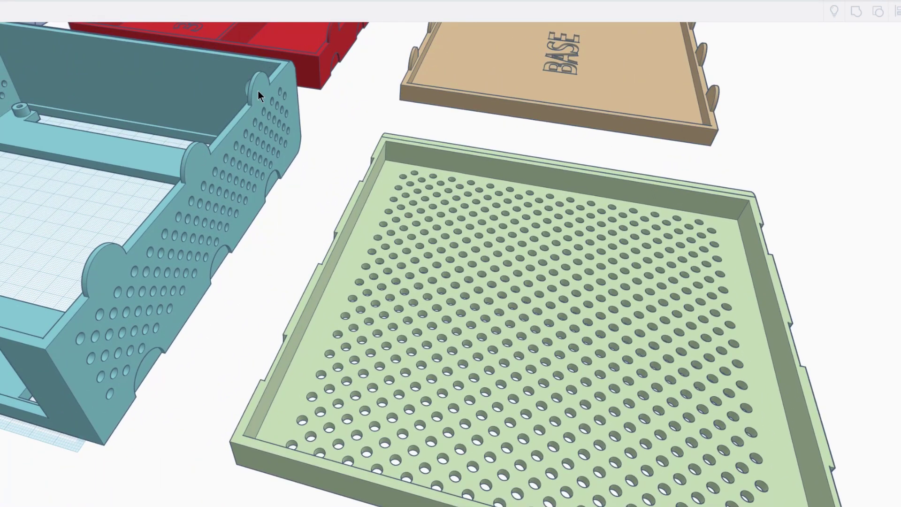
scroll(221, 244, "down", 5)
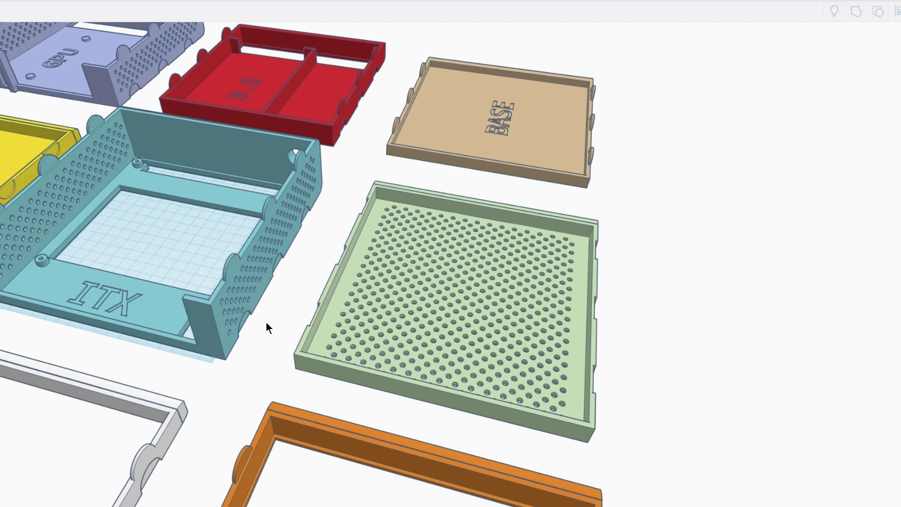
scroll(258, 331, "down", 6)
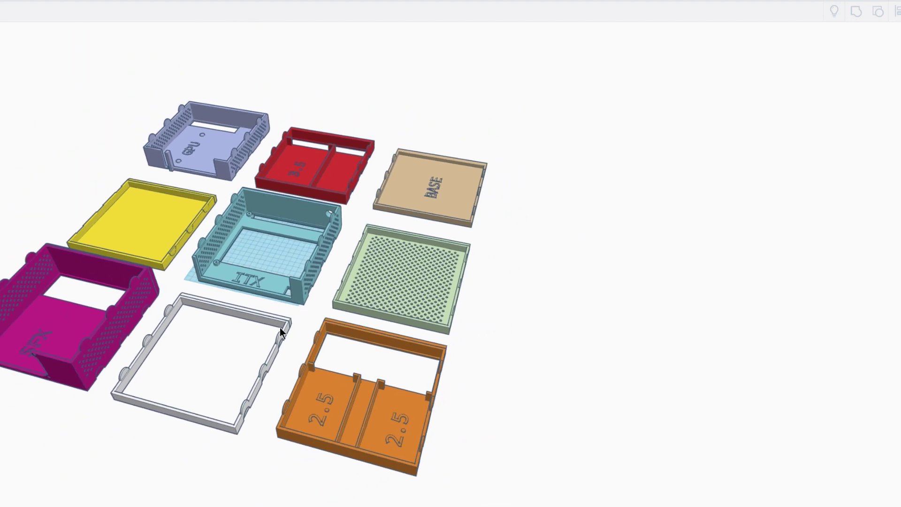
middle_click_drag(622, 361, 634, 325)
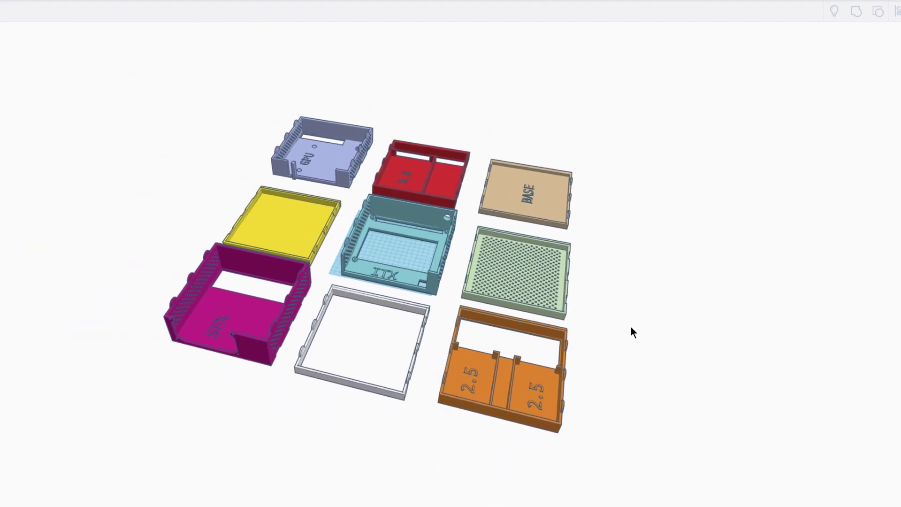